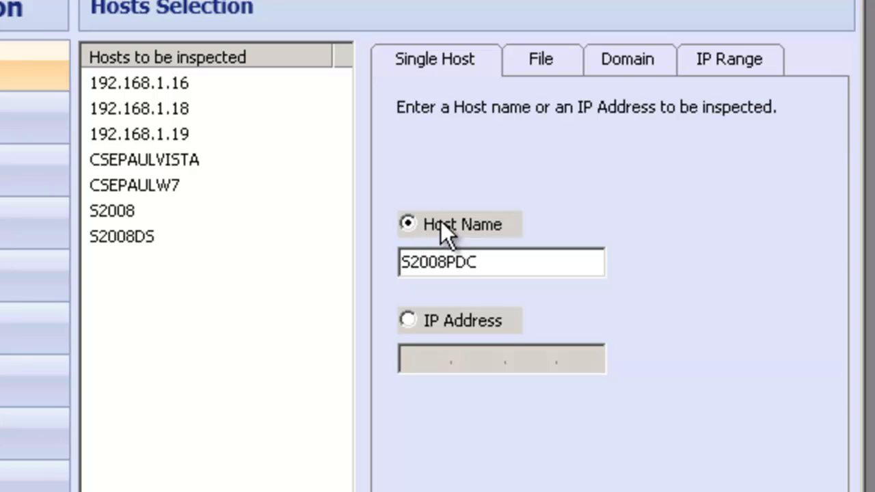
# Review the IP Address, Domain and IP Range options for adding hosts
pyautogui.click(421, 318)
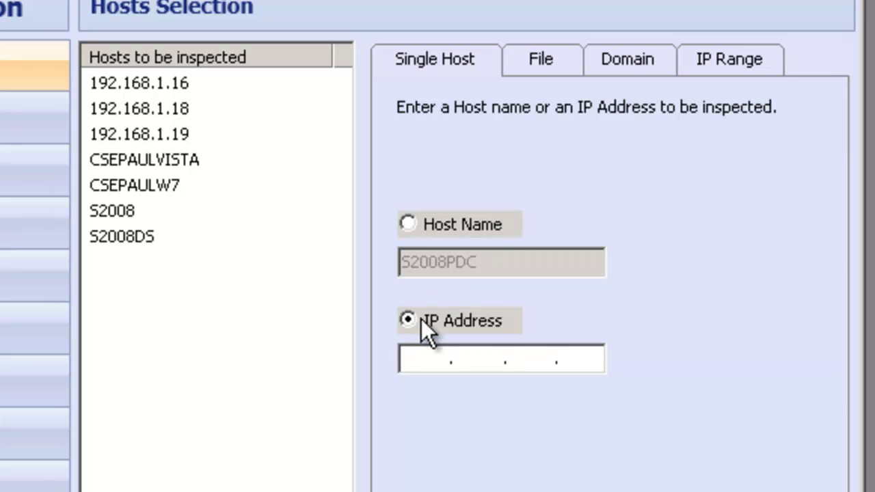
pyautogui.click(630, 65)
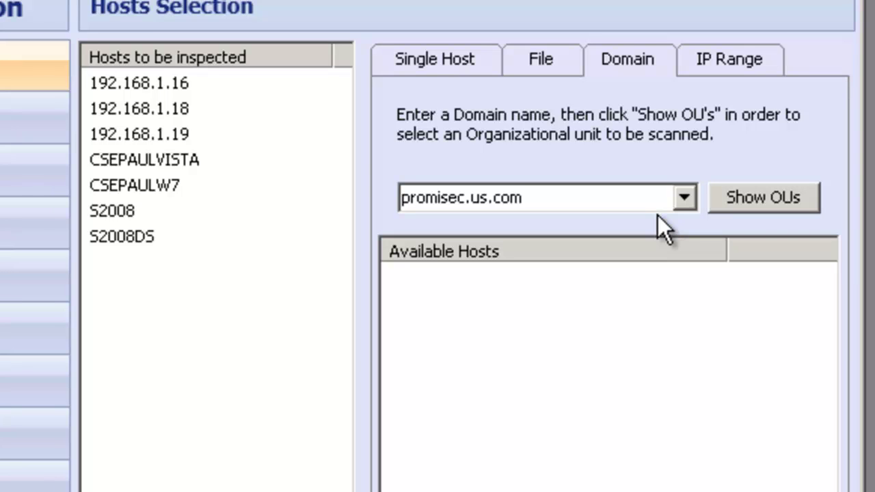
pyautogui.click(733, 63)
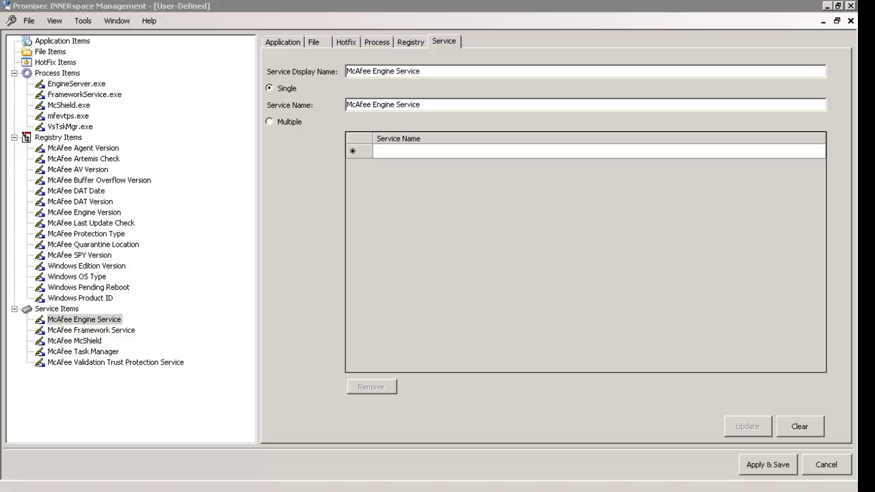
# In Windows Services, look over the McAfee Framework, McShield, Task Manager and Validation Trust Protection services
pyautogui.hotkey('alt', 'Tab')
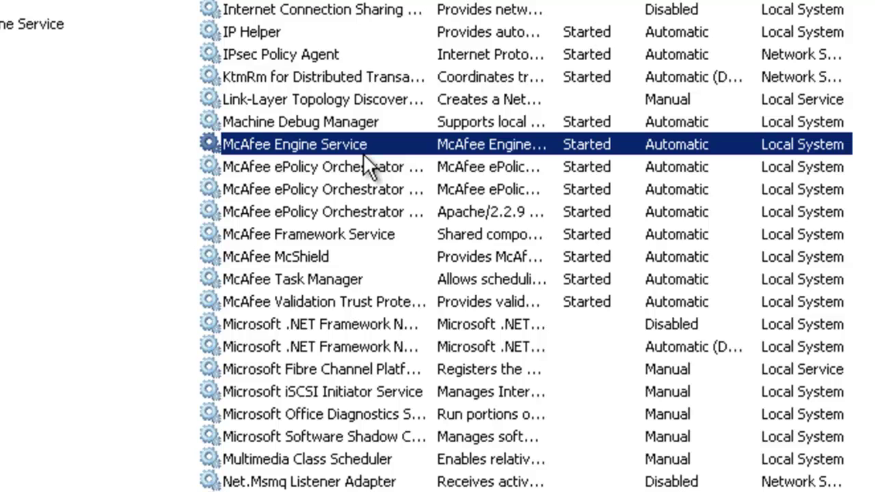
pyautogui.click(337, 235)
pyautogui.click(317, 256)
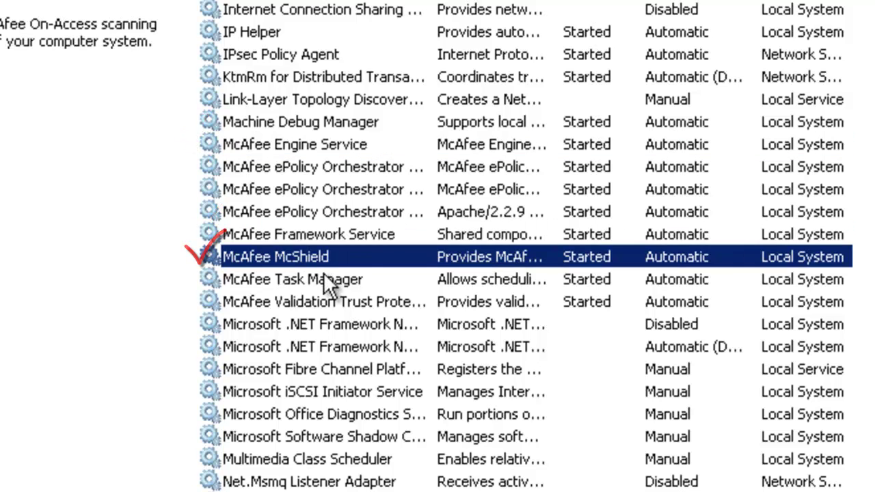
pyautogui.click(325, 280)
pyautogui.click(327, 300)
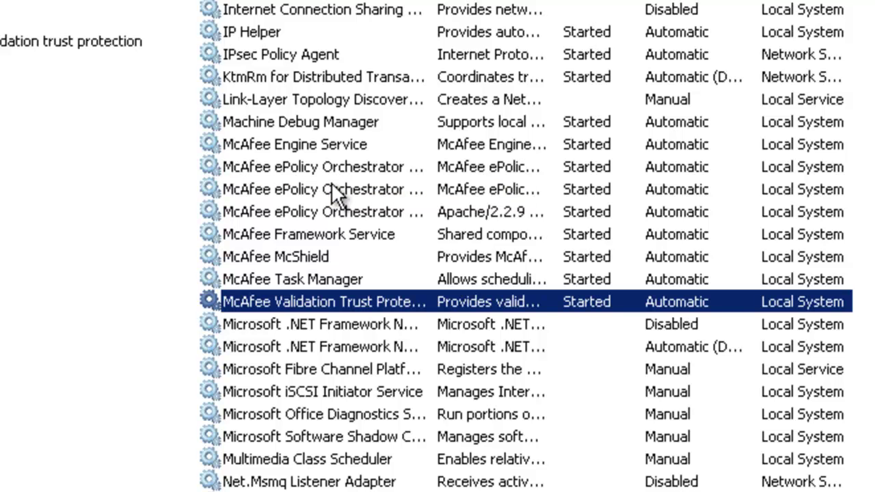
# Copy McAfee Engine Service's executable path and close its properties unchanged
pyautogui.doubleClick(332, 137)
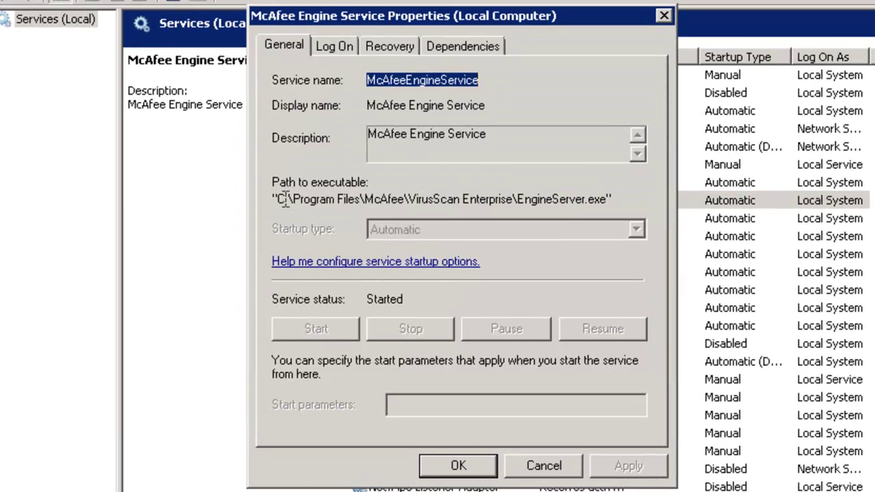
pyautogui.moveTo(279, 199); pyautogui.dragTo(613, 200)
pyautogui.rightClick(583, 201)
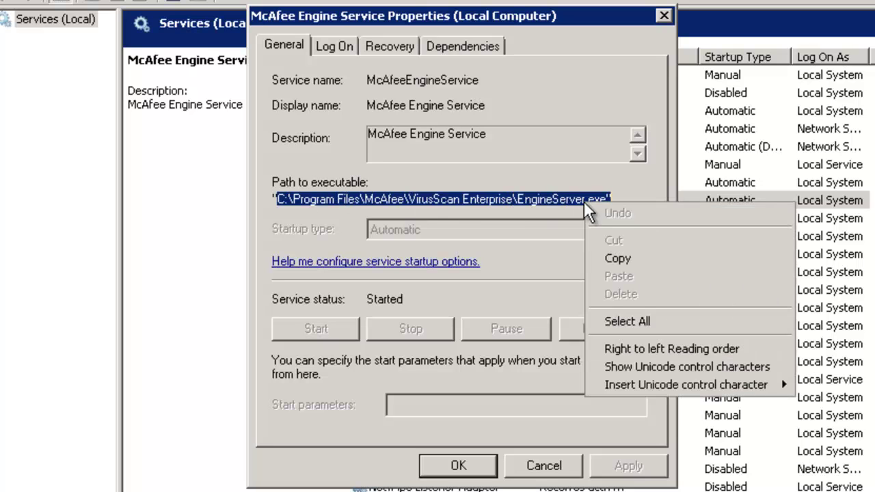
pyautogui.click(638, 259)
pyautogui.click(545, 468)
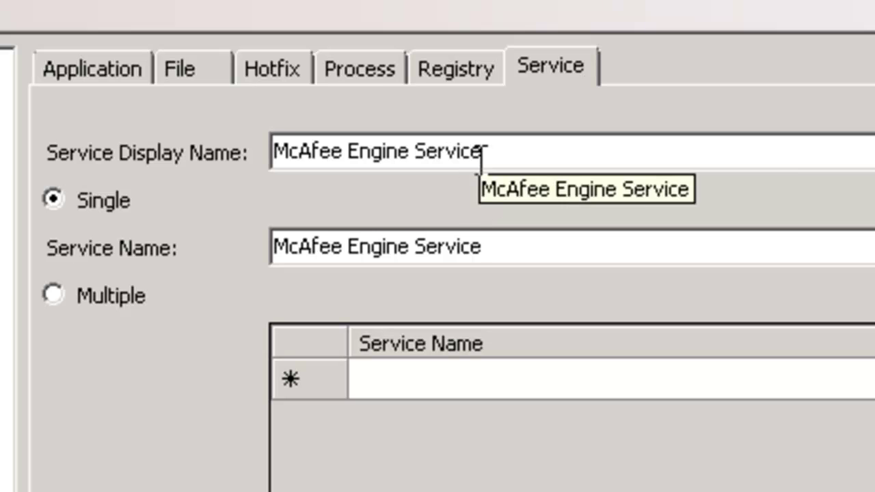
# View the FrameworkService.exe process rule, then move to the Registry rules
pyautogui.click(372, 79)
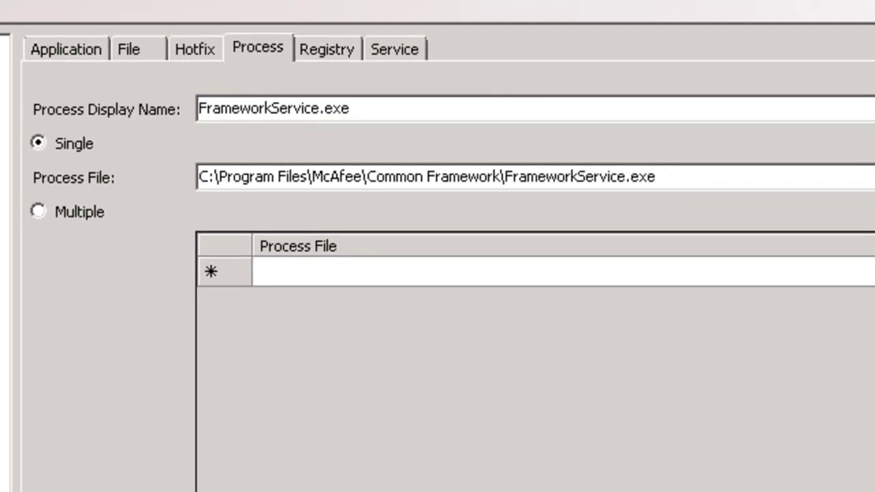
pyautogui.hotkey('ctrl', 'Tab')
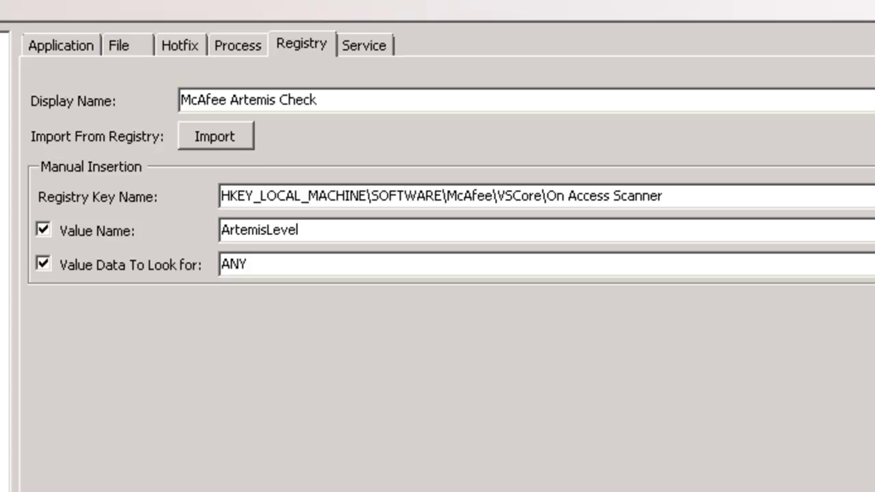
# Step past the McAfee DAT and Windows registry rules down to Windows Product ID
pyautogui.press('Down')
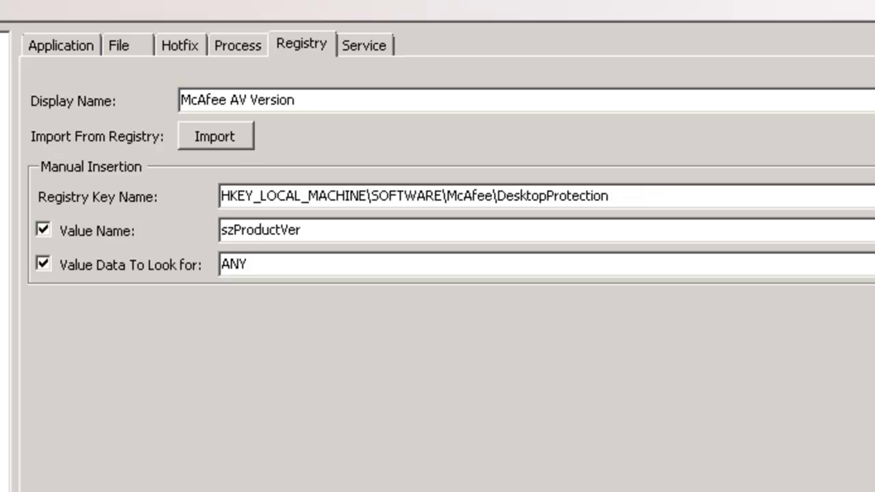
pyautogui.press('Down')
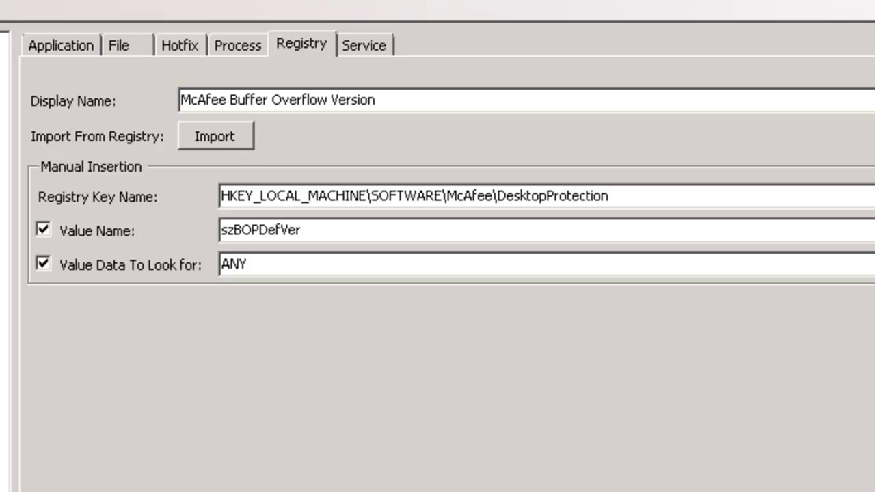
pyautogui.press('Down')
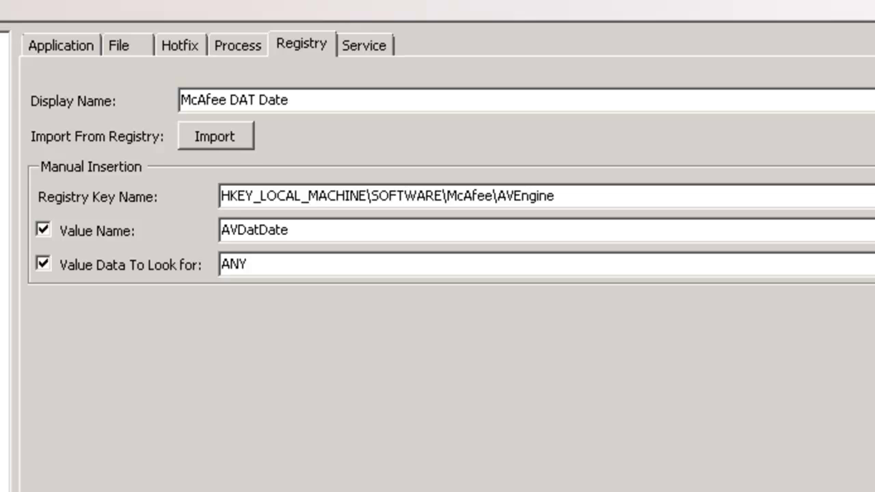
pyautogui.press('Down')
pyautogui.press('Down')
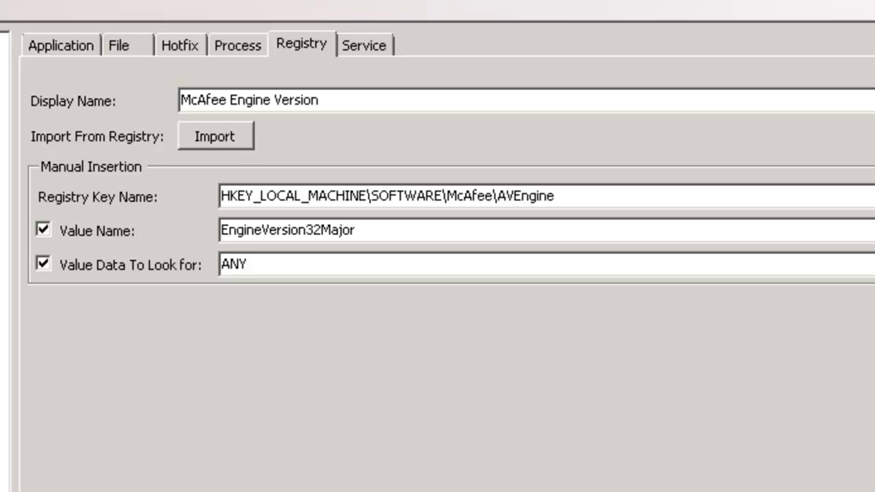
pyautogui.press('Down')
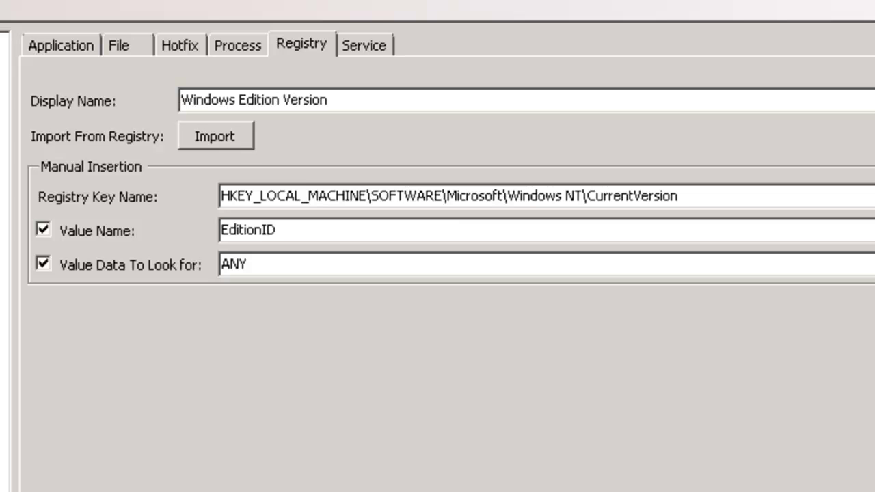
pyautogui.press('Down')
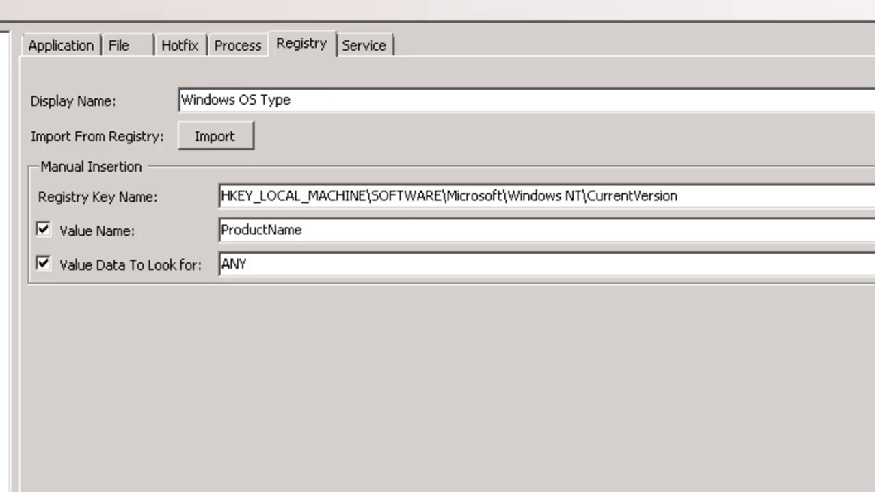
pyautogui.press('Down')
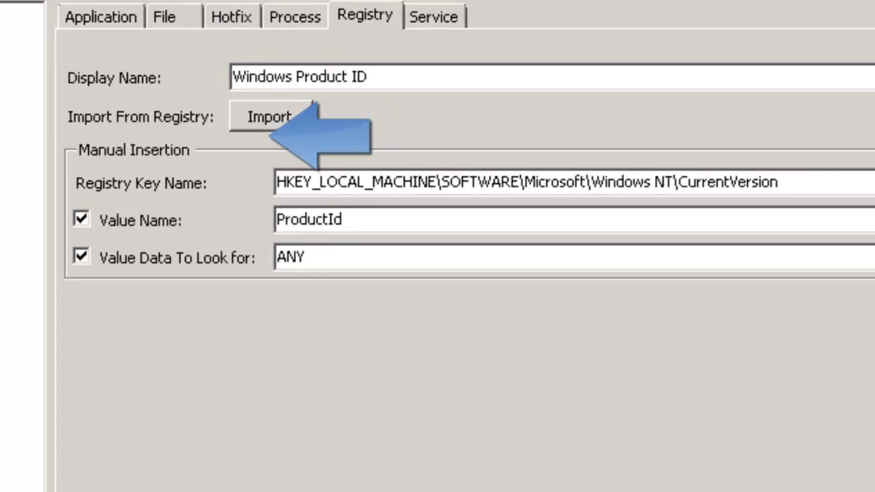
# Browse the local registry to HKLM\SOFTWARE\McAfee\AVEngine and bring up import options for AVDatVersion
pyautogui.click(301, 115)
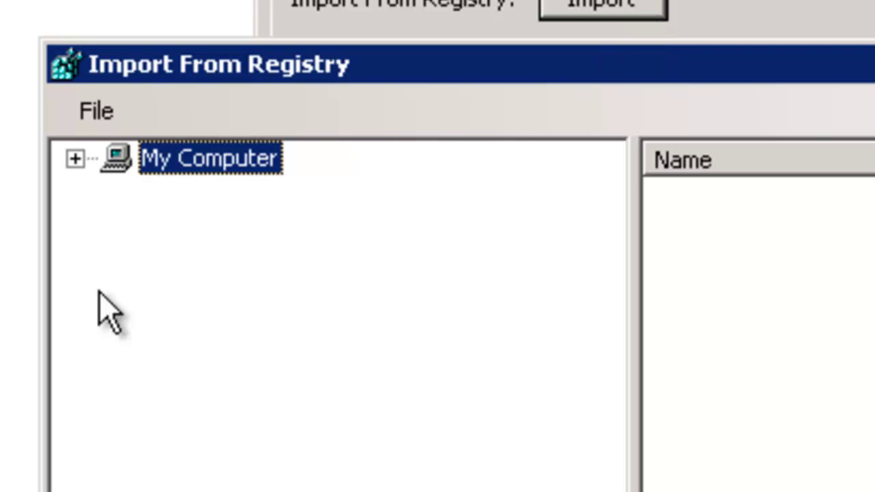
pyautogui.click(93, 126)
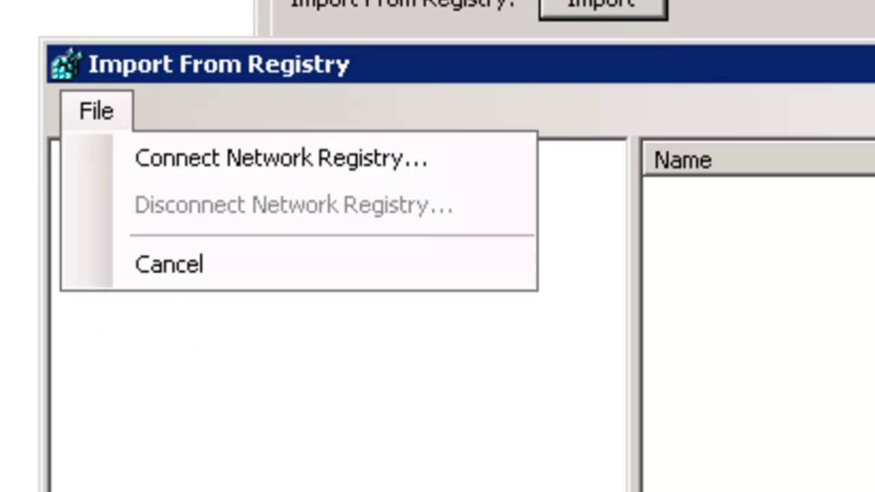
pyautogui.click(92, 123)
pyautogui.click(75, 158)
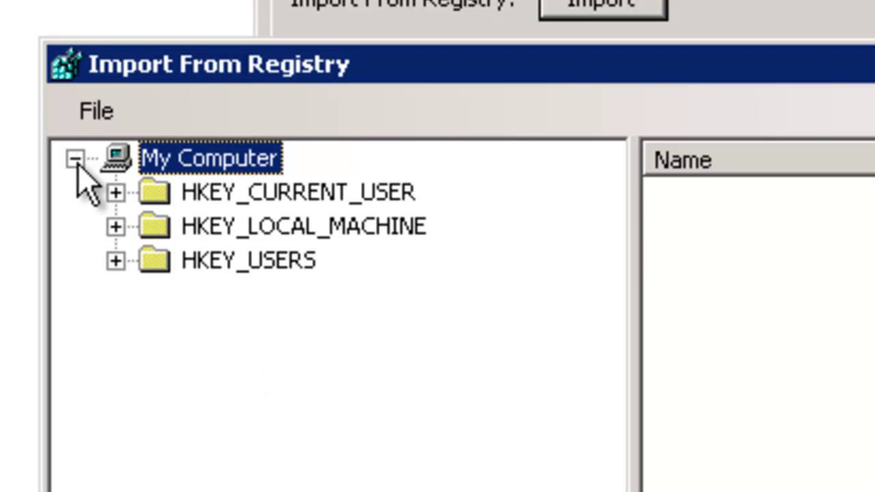
pyautogui.click(116, 228)
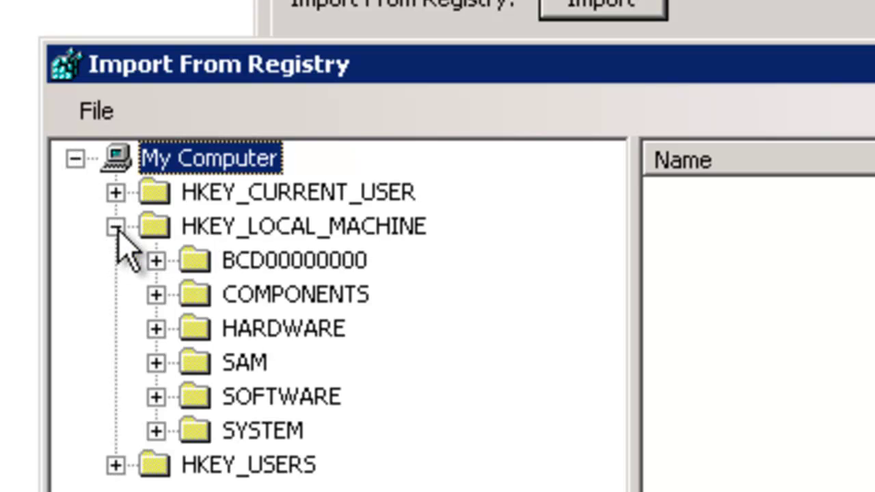
pyautogui.click(155, 329)
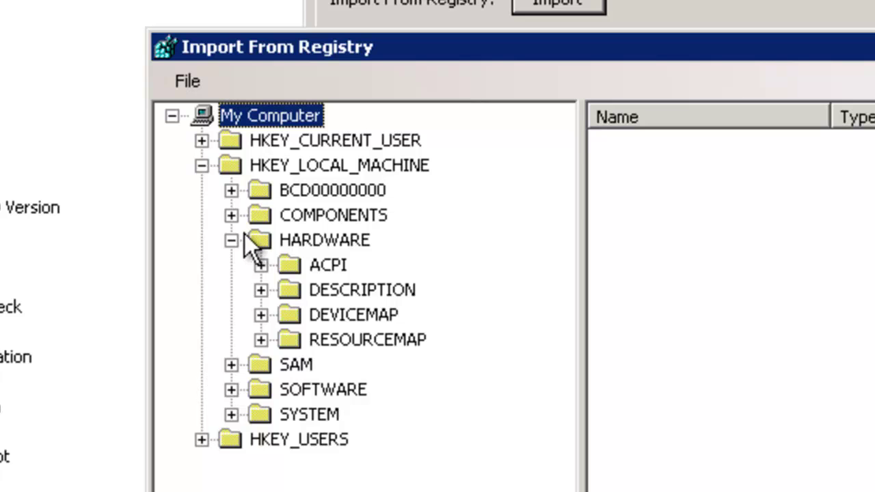
pyautogui.click(234, 241)
pyautogui.click(233, 291)
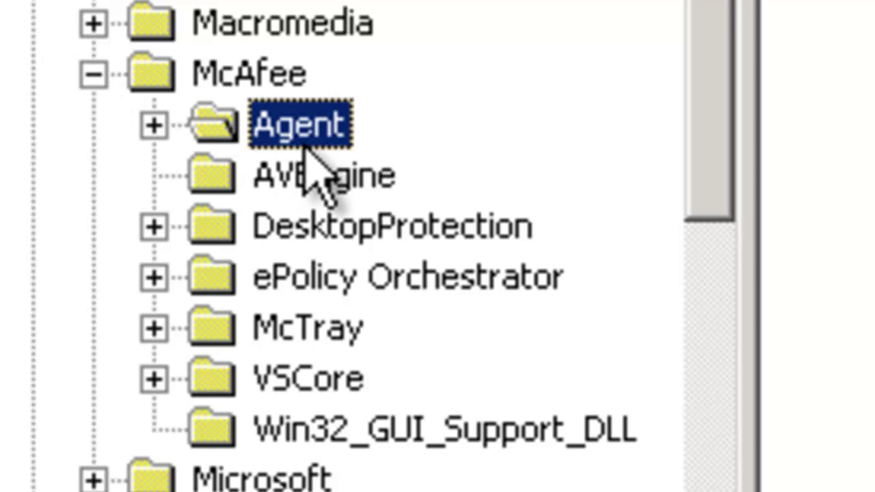
pyautogui.click(311, 174)
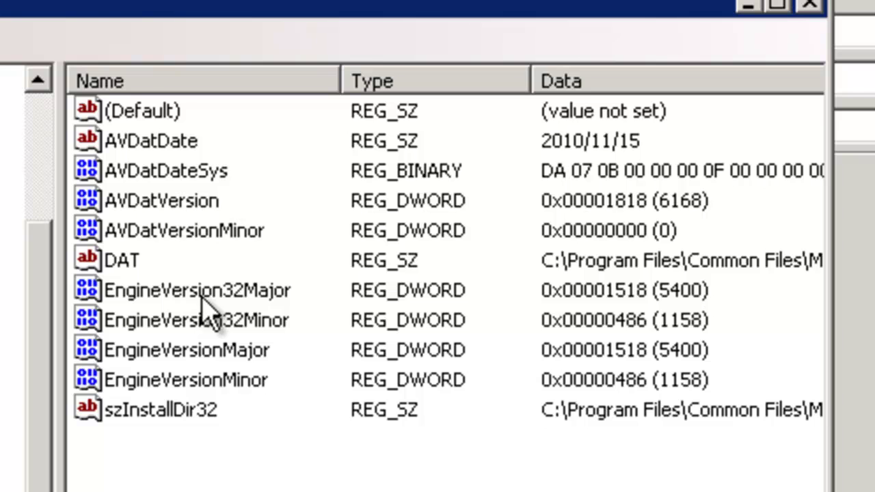
pyautogui.click(197, 204)
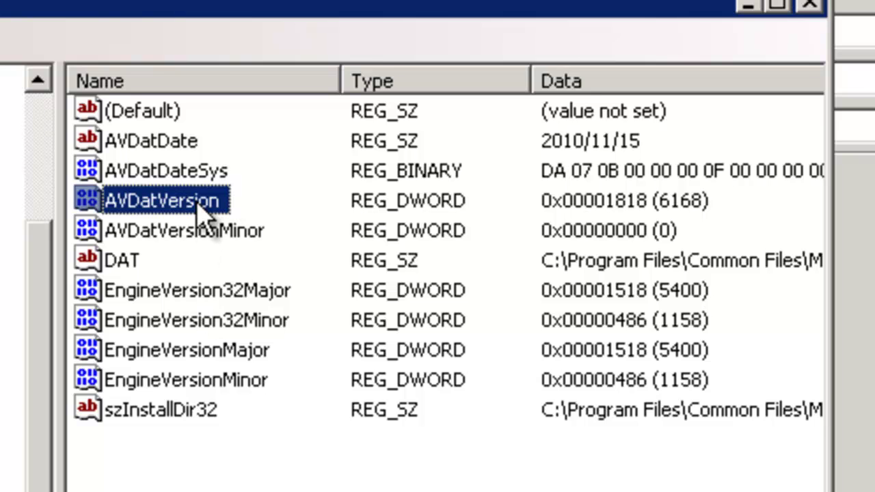
pyautogui.rightClick(204, 212)
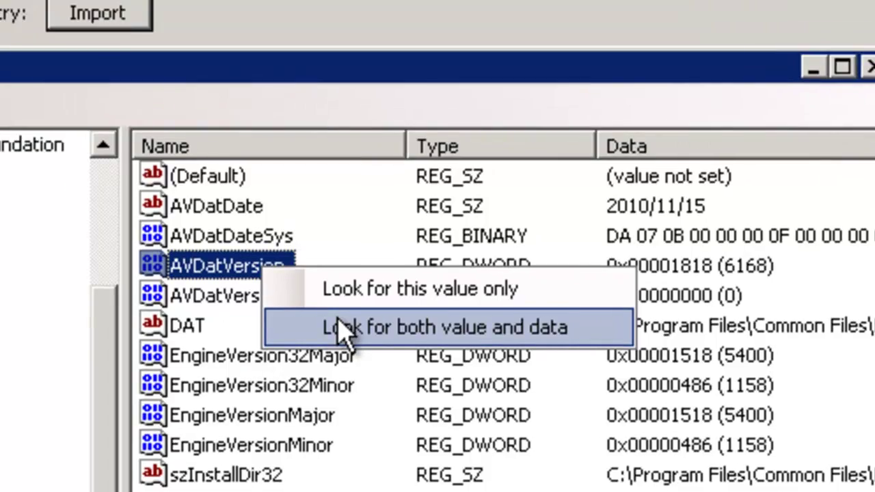
# Import AVDatVersion with its data 6168, then change the data to look for to ANY
pyautogui.click(277, 263)
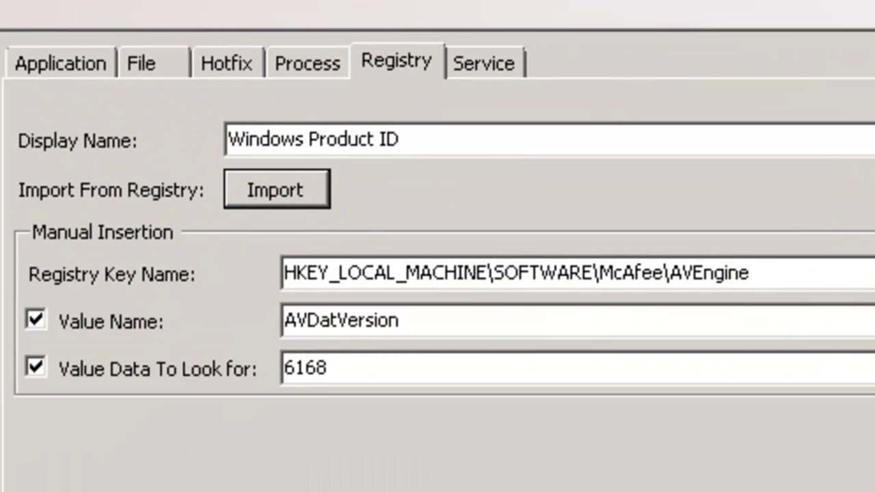
pyautogui.click(436, 375)
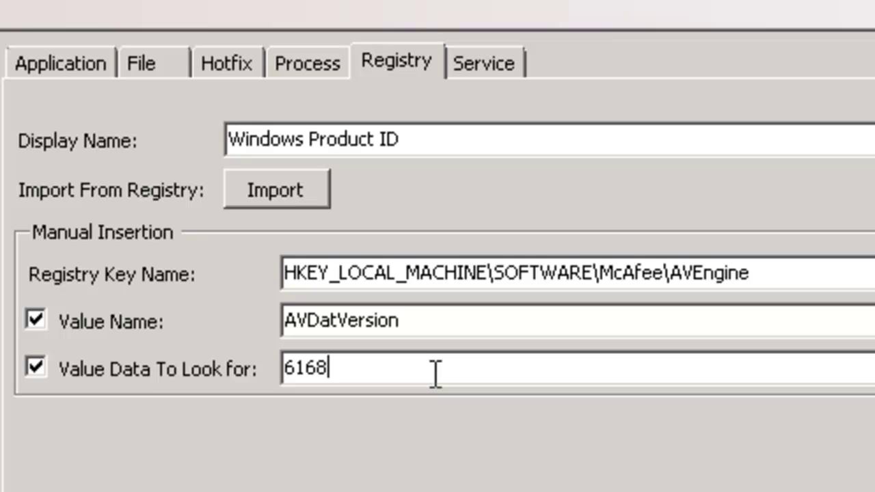
pyautogui.press('BackSpace')
pyautogui.press('BackSpace')
pyautogui.press('BackSpace')
pyautogui.press('BackSpace')
pyautogui.write('ANY')
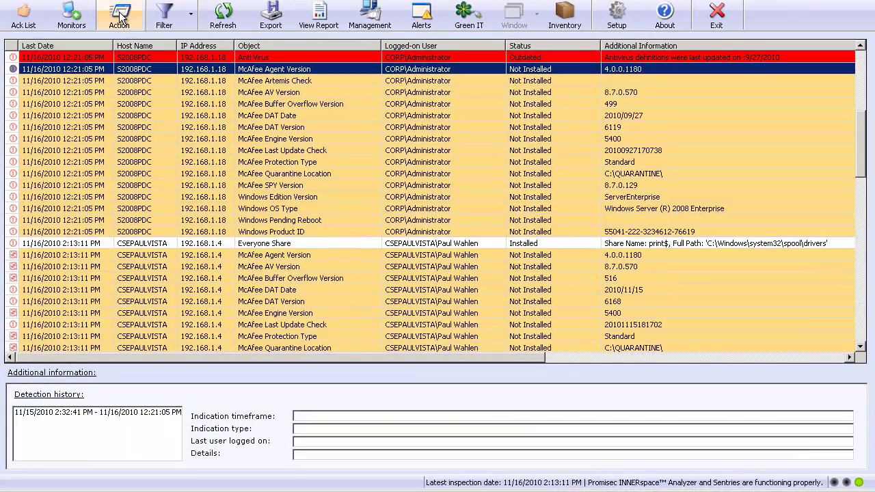
# Open the User Define Action dialog from the Action toolbar button
pyautogui.click(120, 16)
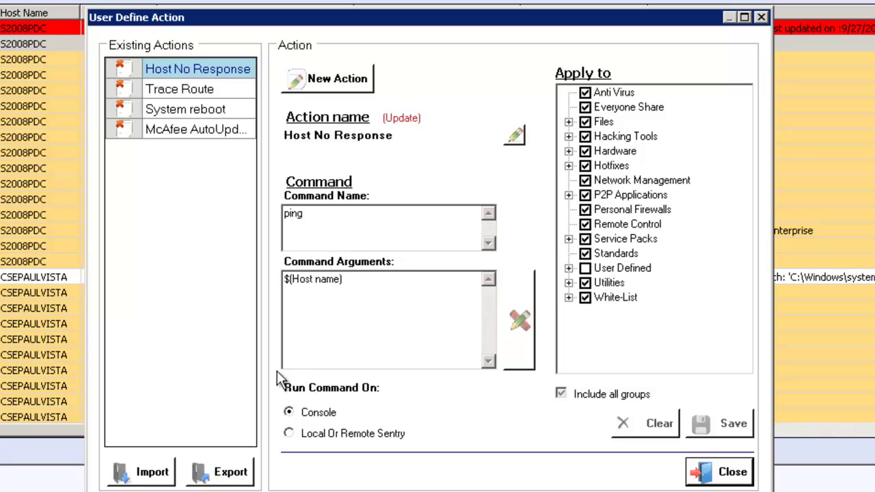
# Review the Trace Route, System reboot and McAfee AutoUpdate actions, then close the dialog
pyautogui.click(191, 89)
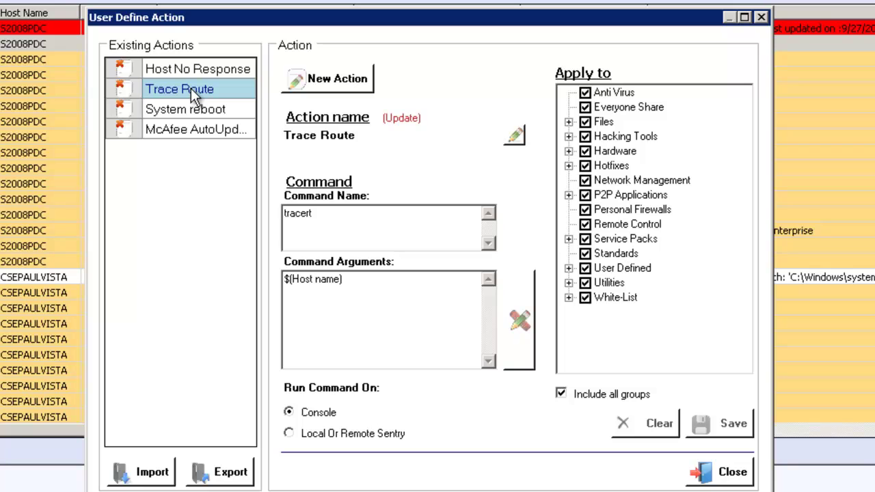
pyautogui.click(192, 114)
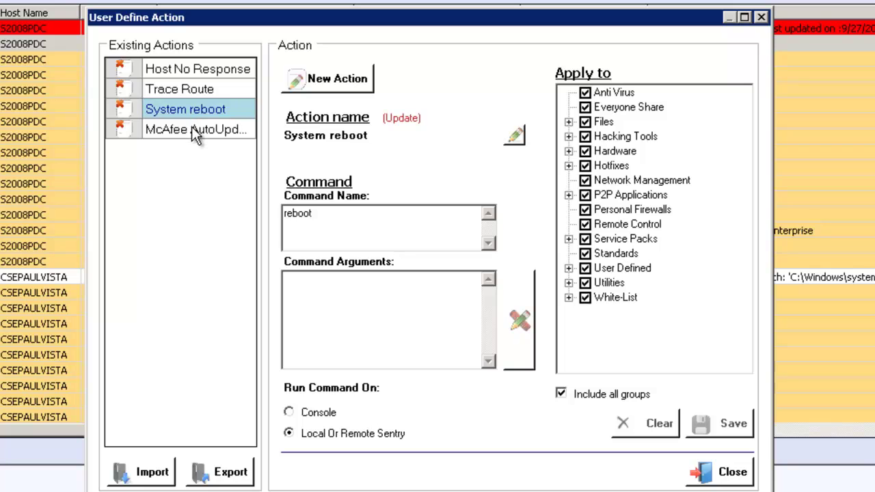
pyautogui.click(193, 129)
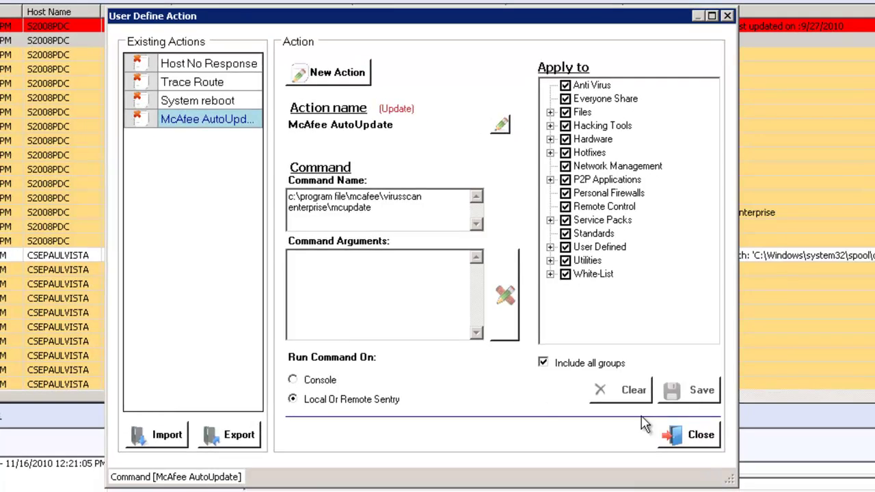
pyautogui.click(674, 433)
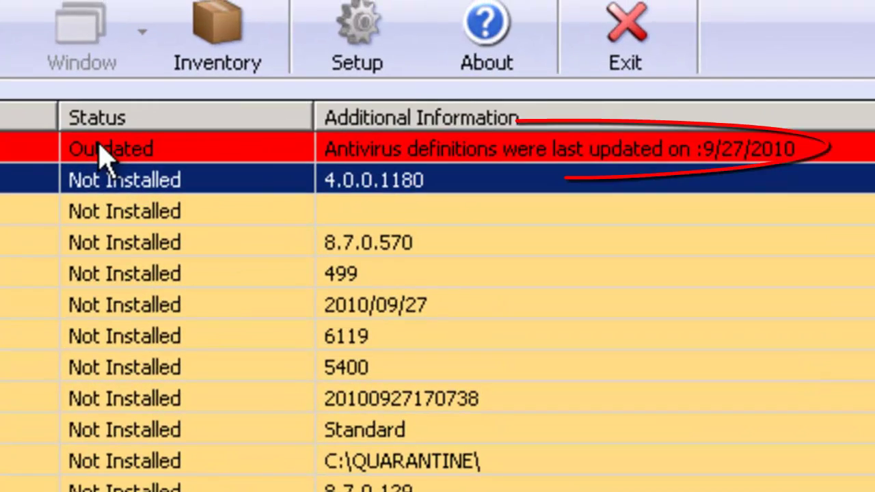
# Select S2008PDC's Outdated antivirus entry in the results grid
pyautogui.click(388, 63)
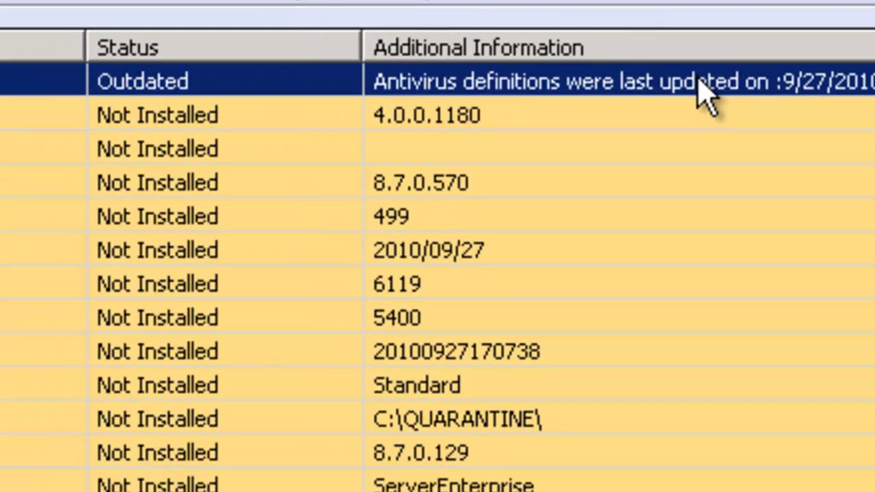
# Run the McAfee AutoUpdate action on S2008PDC and dismiss the unavailable-sentry notice and output window
pyautogui.rightClick(502, 198)
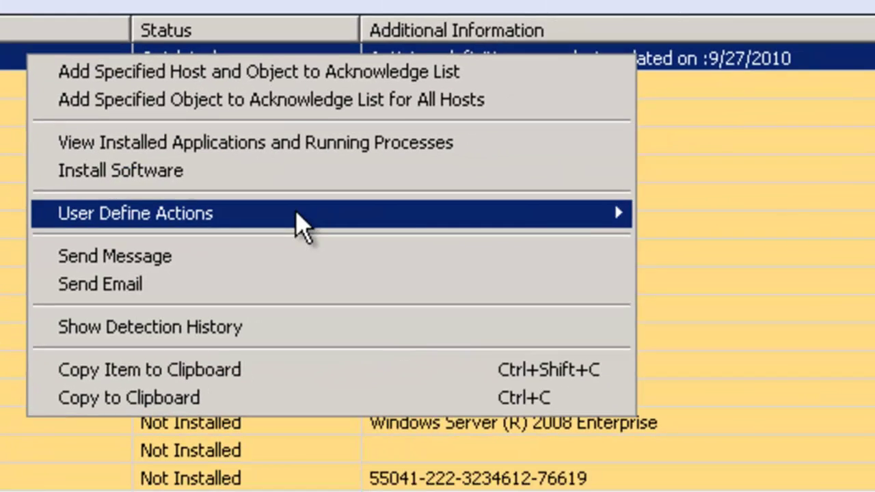
pyautogui.moveTo(366, 218)
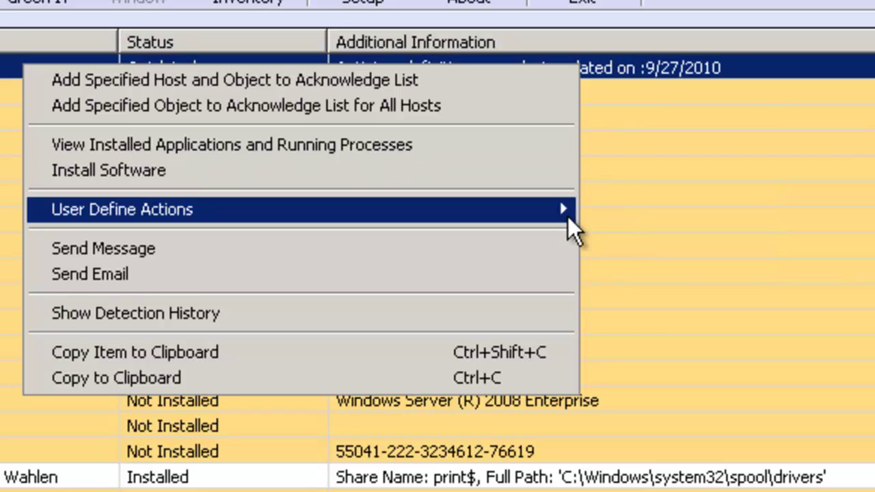
pyautogui.moveTo(581, 212)
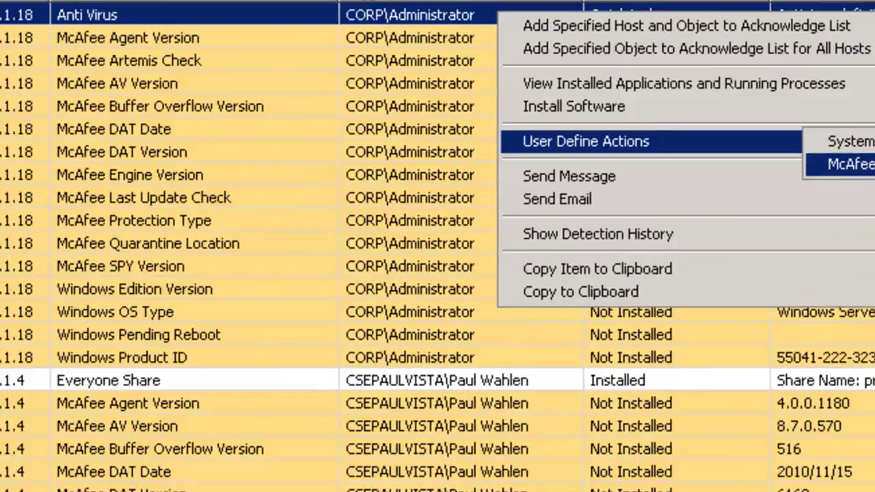
pyautogui.click(848, 164)
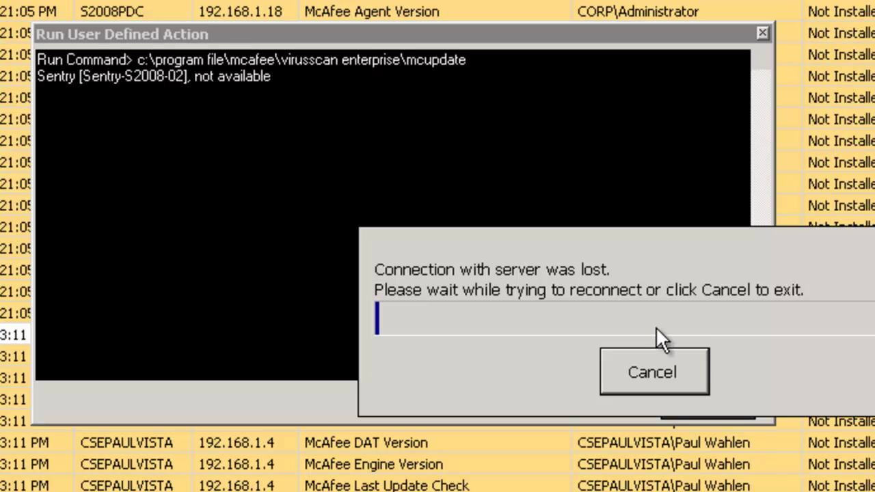
pyautogui.click(652, 369)
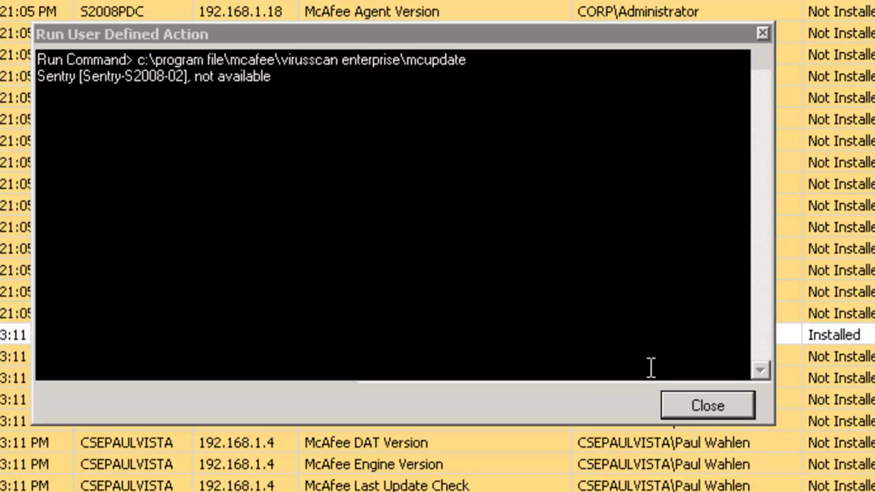
pyautogui.click(704, 405)
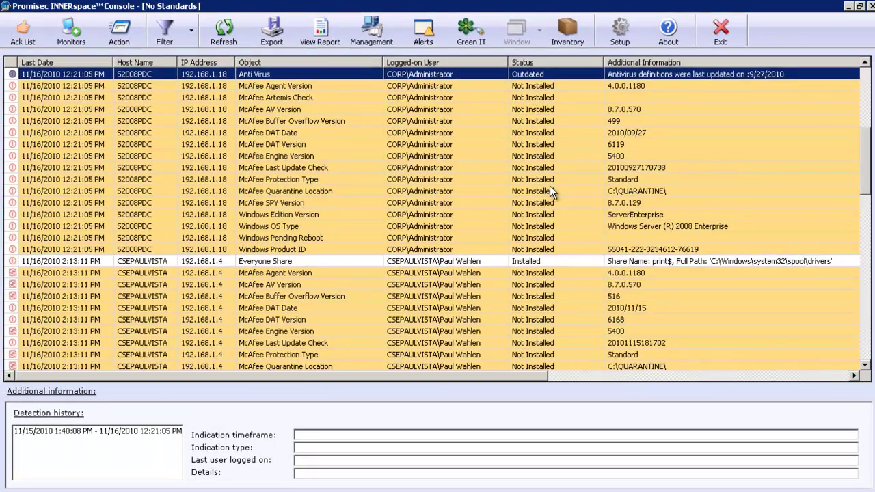
pyautogui.scroll(-5, 549, 191)
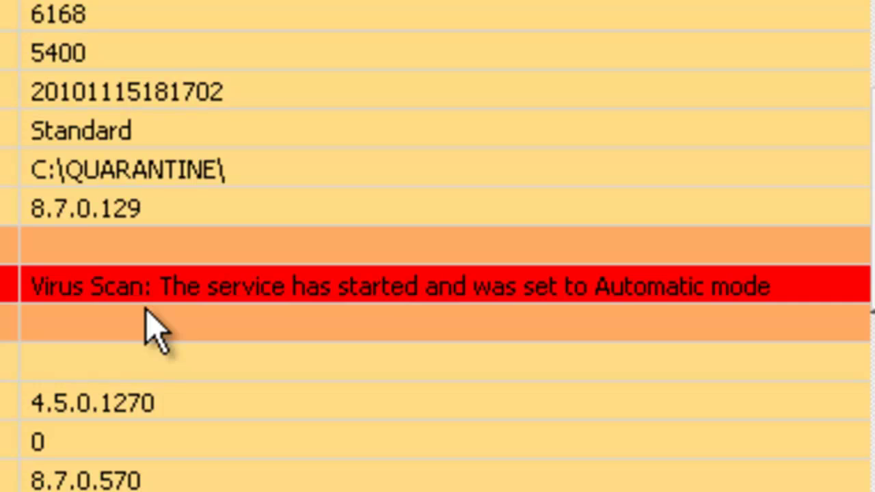
pyautogui.scroll(-6, 156, 328)
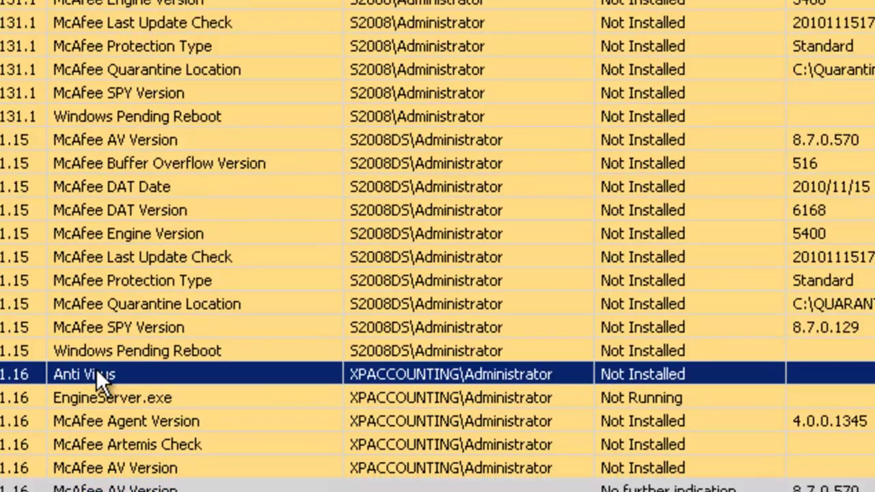
pyautogui.rightClick(96, 375)
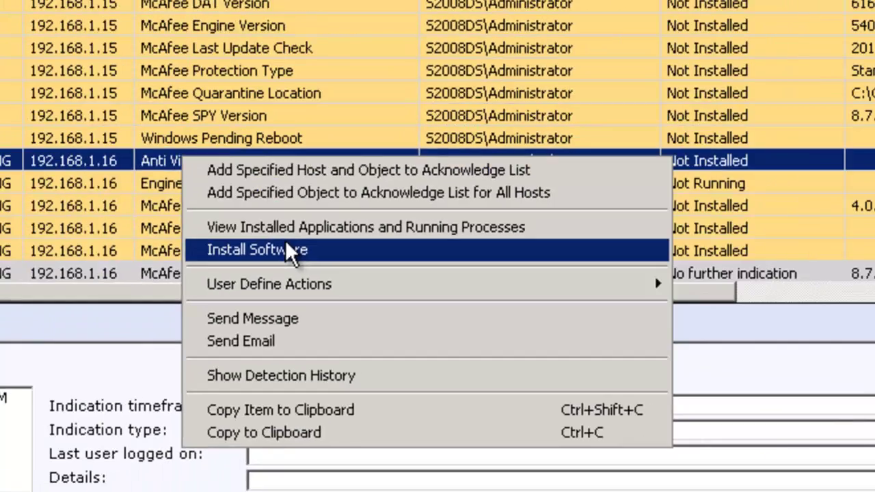
pyautogui.click(205, 166)
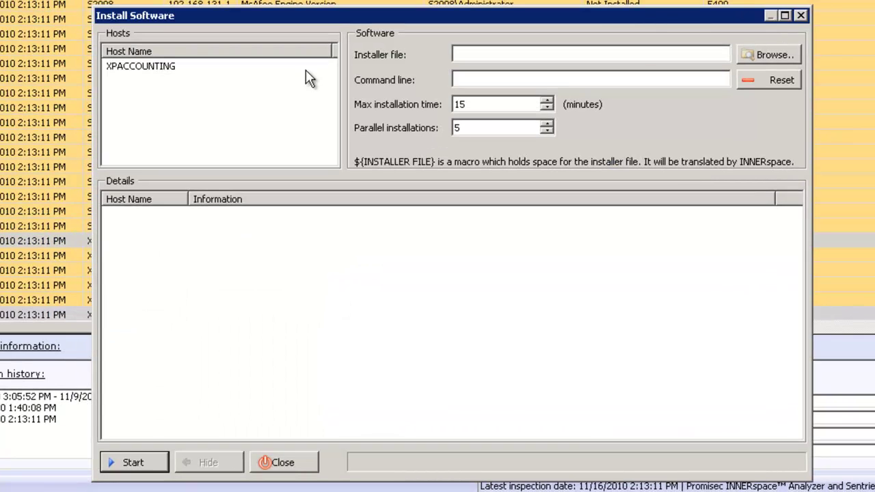
pyautogui.click(763, 57)
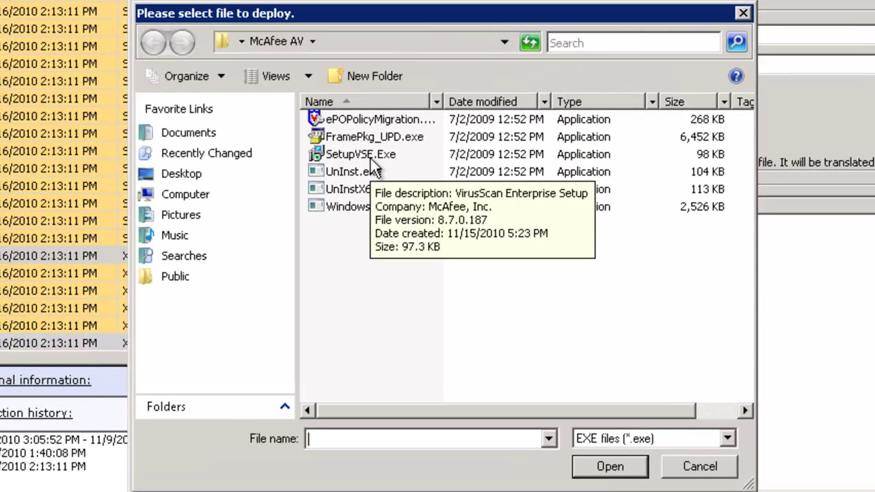
pyautogui.click(370, 159)
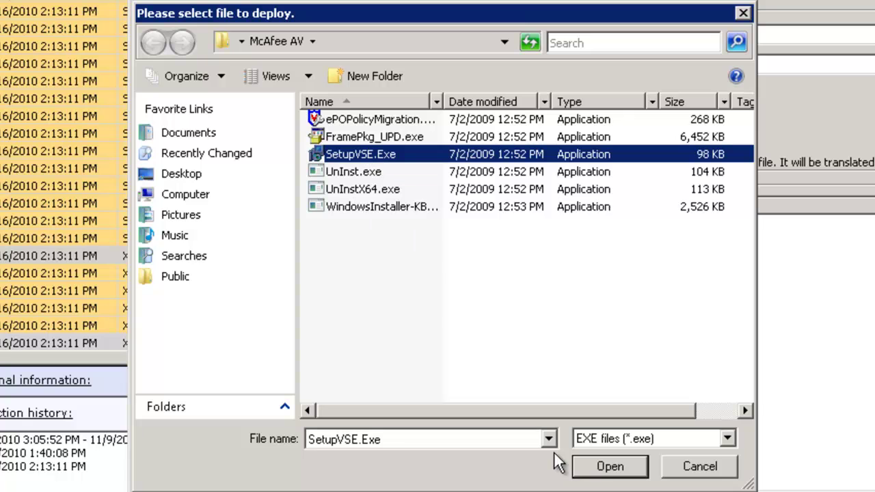
pyautogui.click(607, 468)
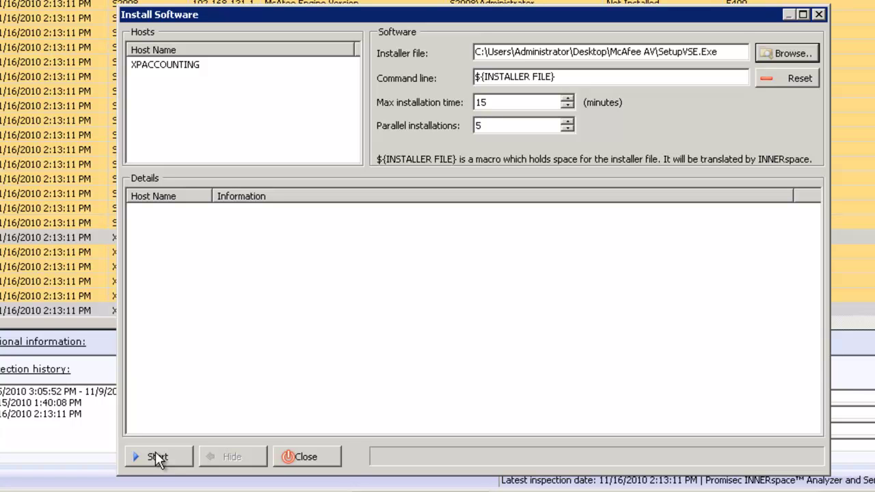
pyautogui.click(818, 15)
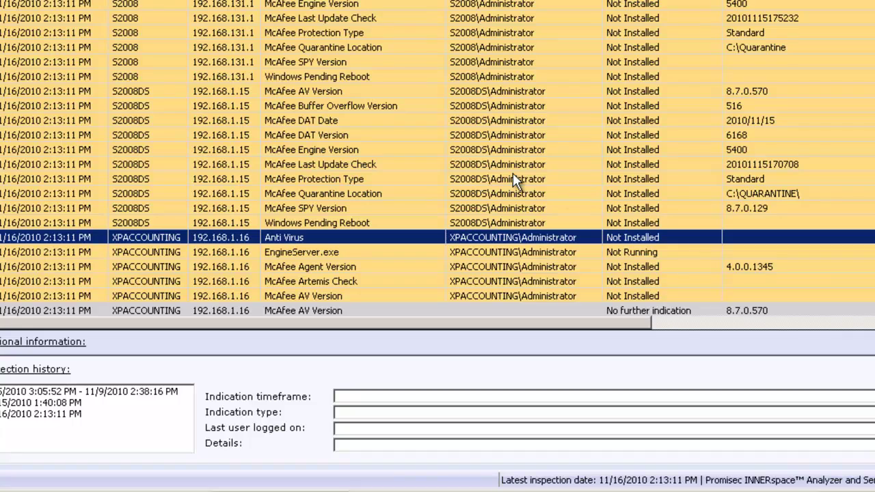
pyautogui.scroll(-1, 514, 180)
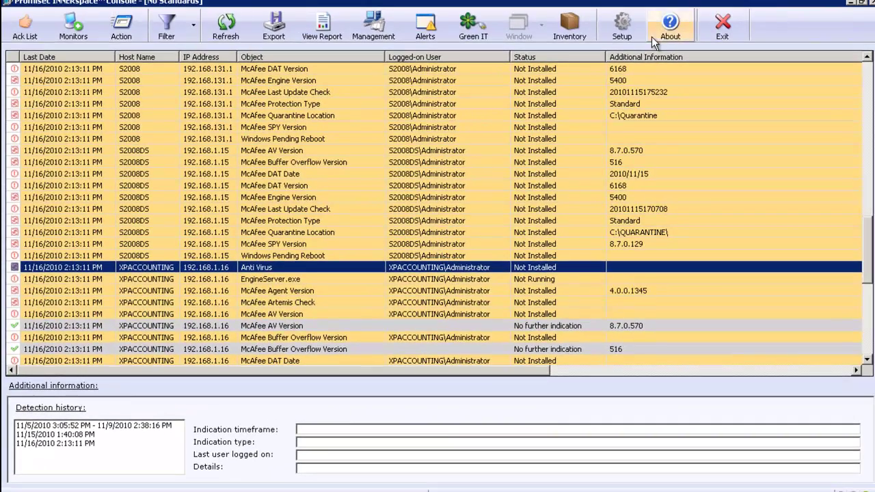
pyautogui.click(646, 55)
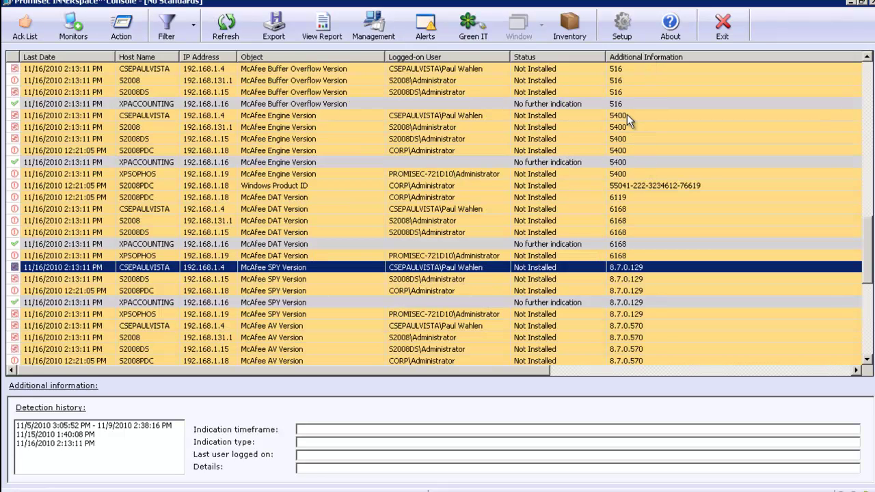
pyautogui.scroll(1, 627, 114)
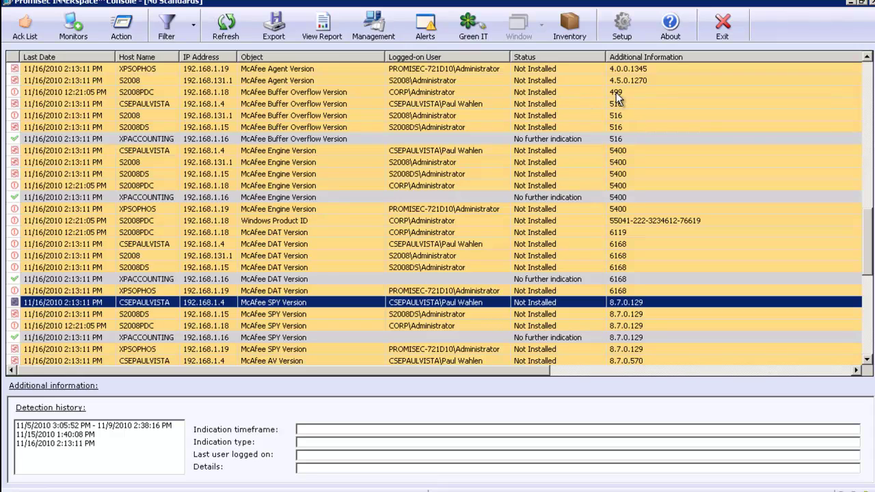
pyautogui.click(617, 94)
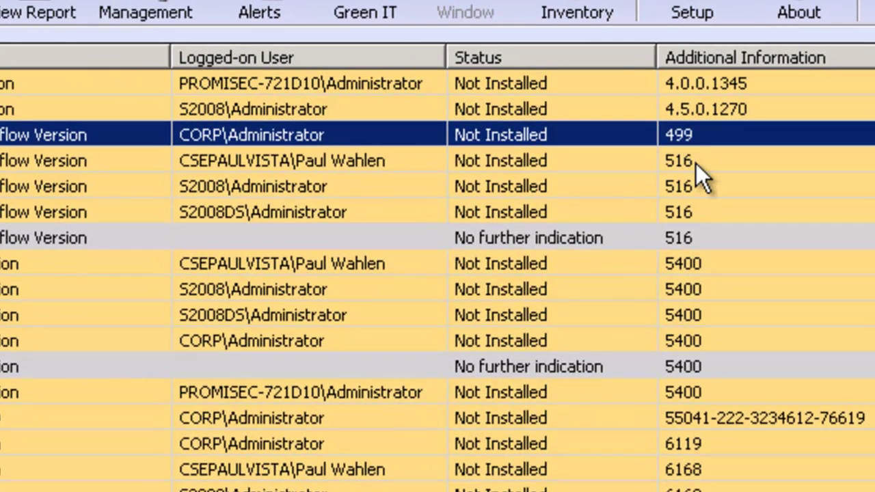
pyautogui.click(695, 163)
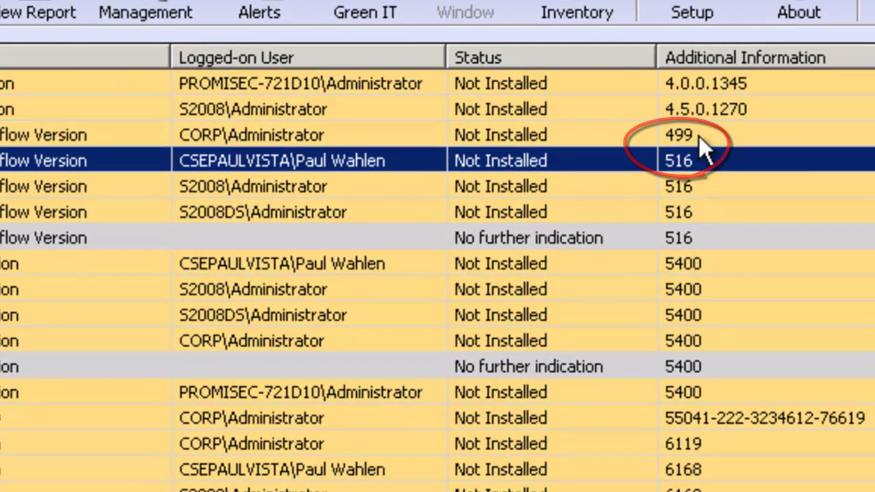
pyautogui.scroll(1, 698, 136)
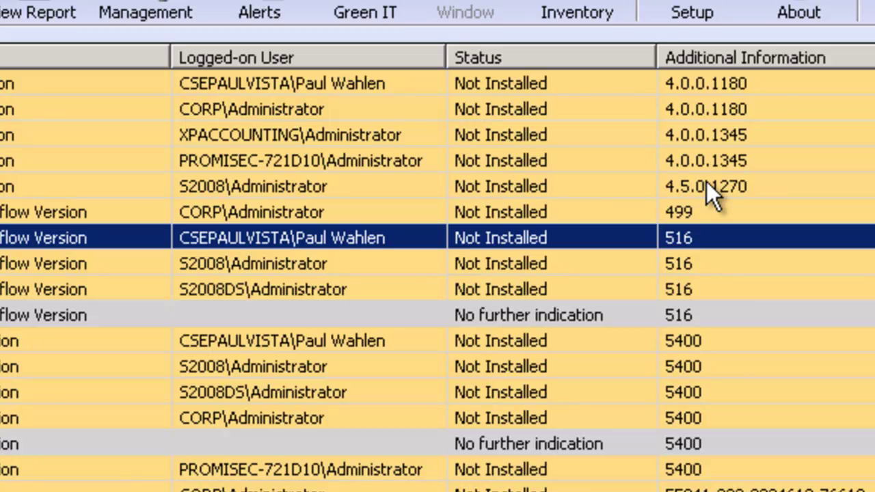
pyautogui.scroll(1, 700, 174)
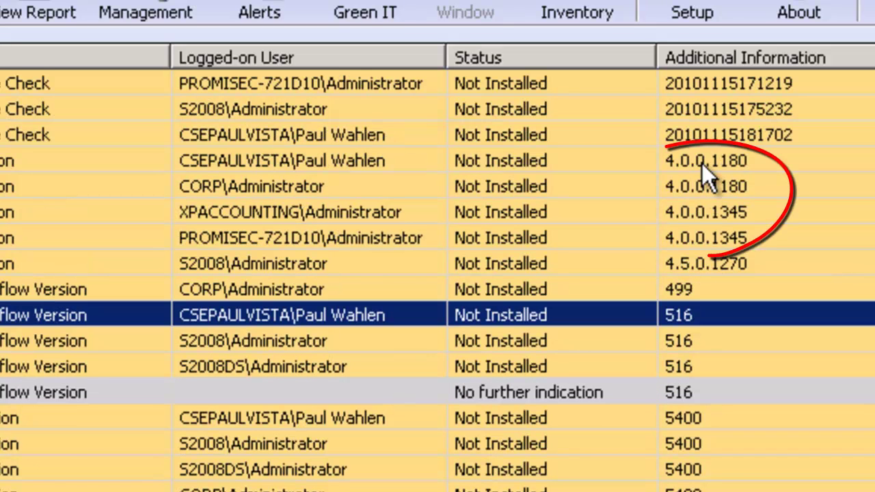
pyautogui.click(703, 264)
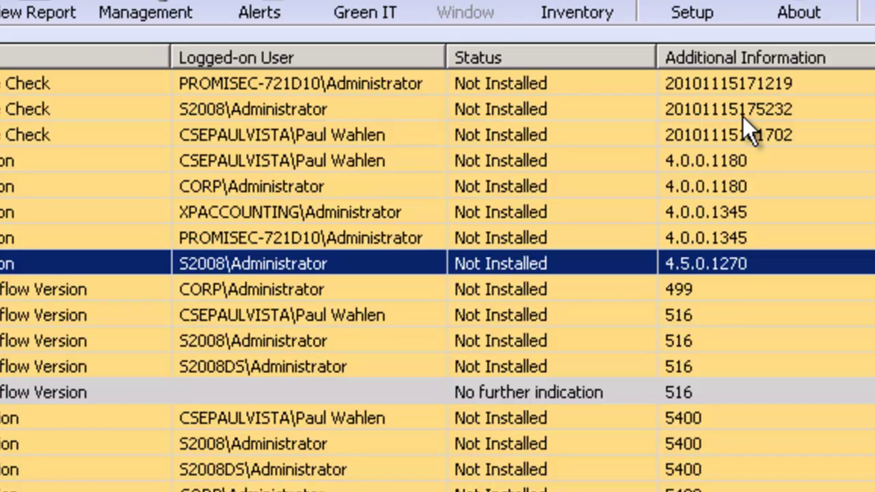
pyautogui.scroll(1, 744, 117)
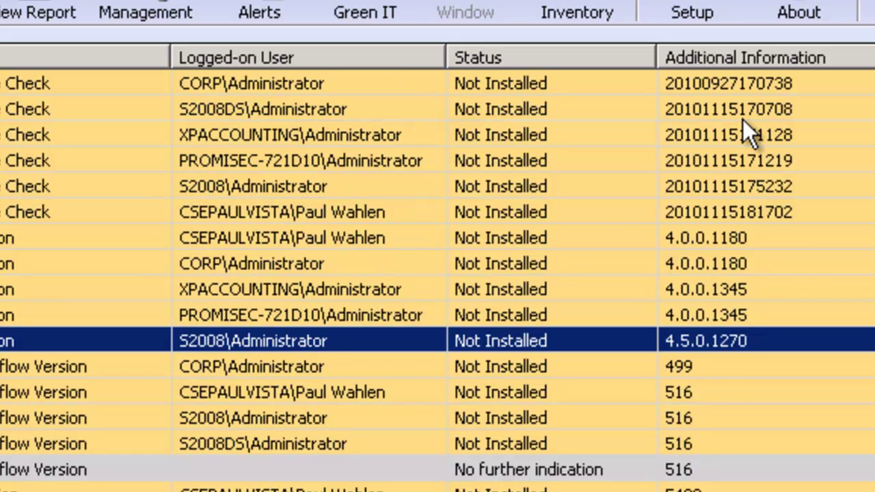
pyautogui.scroll(1, 743, 119)
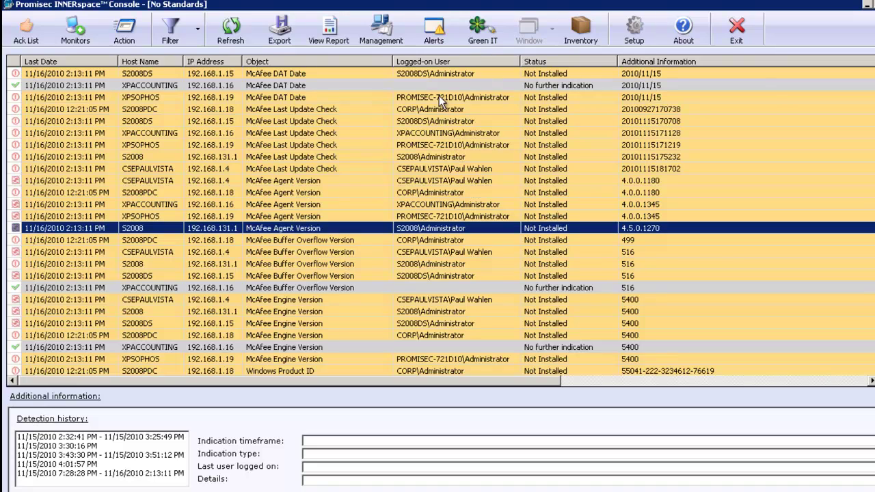
# Open the Security Reports window from the XPSOPHOS last update check result row
pyautogui.rightClick(373, 141)
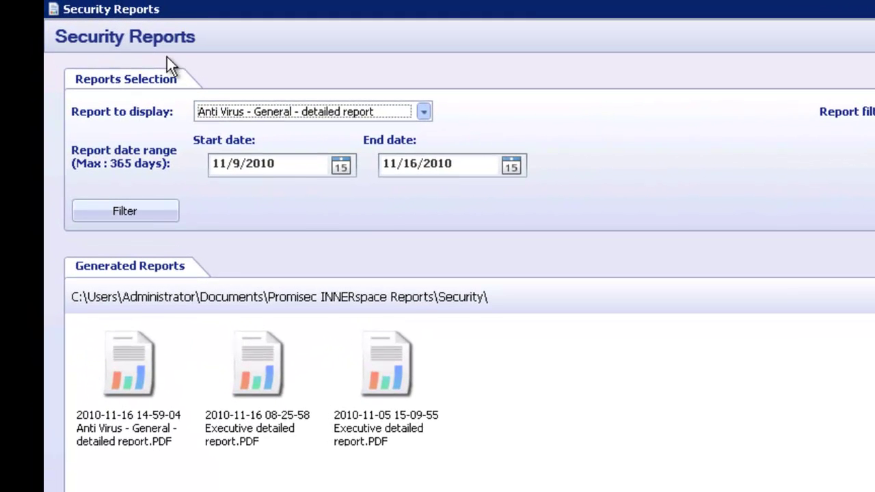
# Review the available report types, keeping Anti Virus - General - detailed selected
pyautogui.click(424, 112)
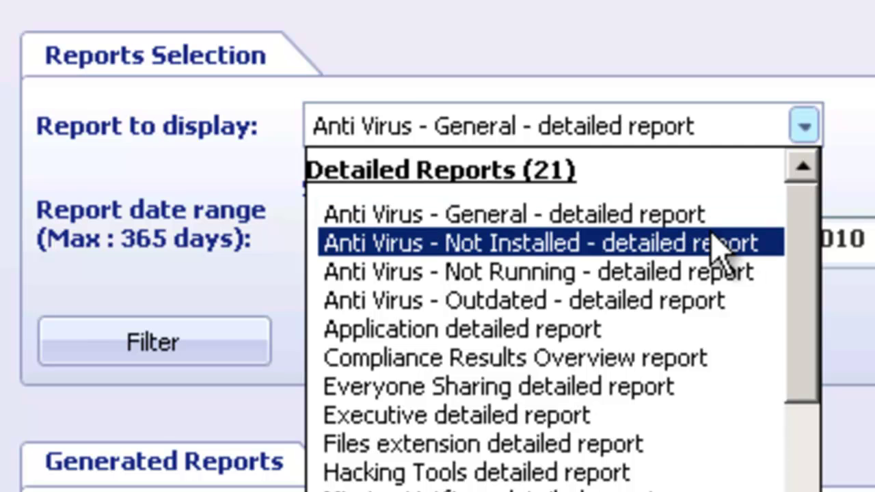
pyautogui.press('Escape')
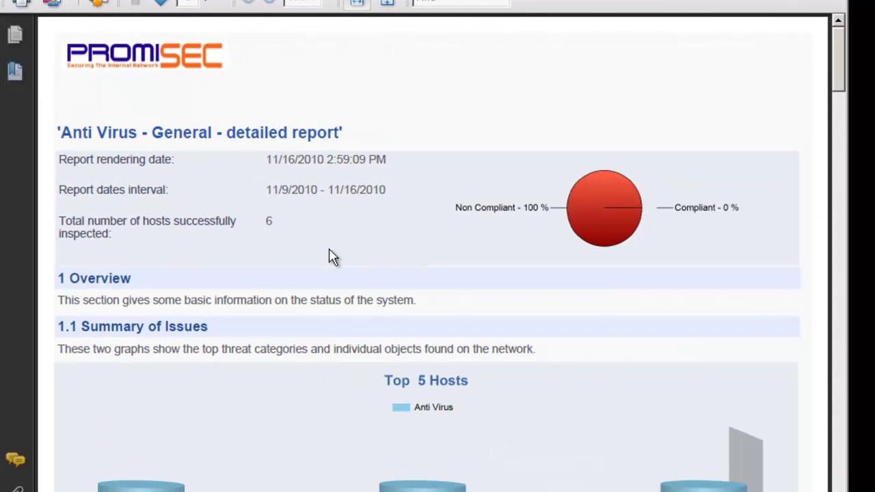
# Scroll the Anti Virus PDF past the charts to the page 3 Detailed Results table
pyautogui.scroll(-5, 328, 253)
pyautogui.scroll(-1, 329, 248)
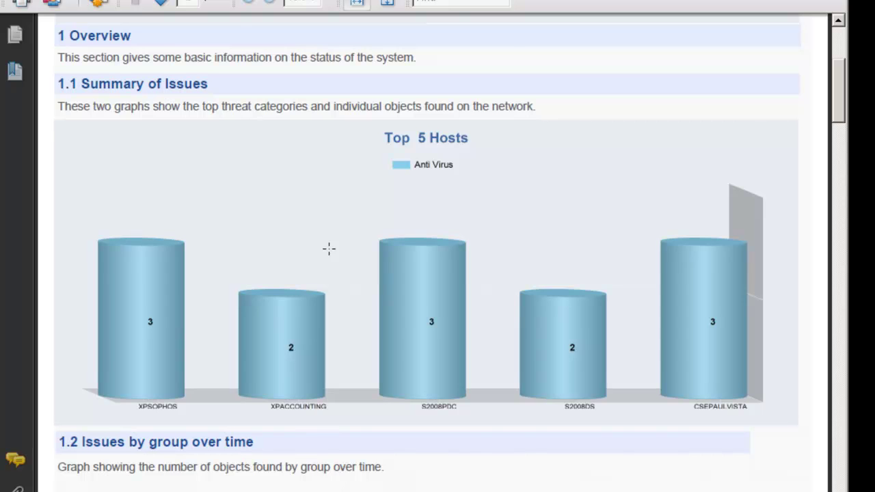
pyautogui.scroll(-14, 329, 249)
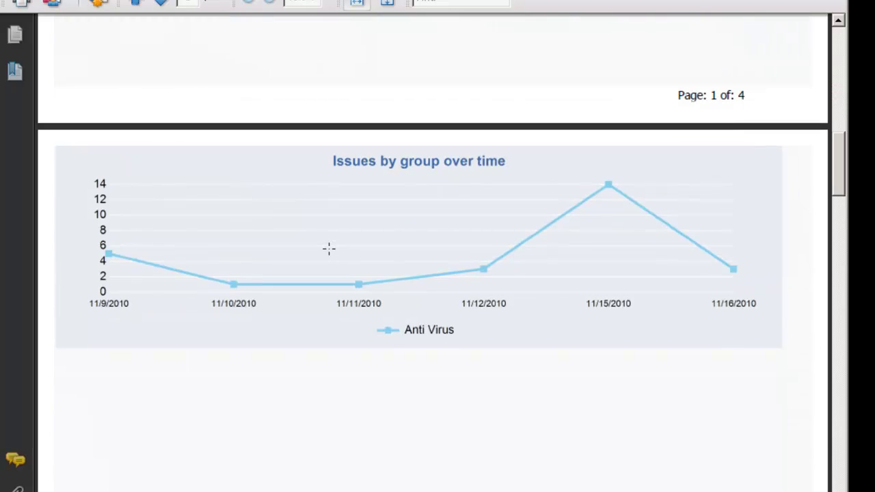
pyautogui.scroll(-6, 329, 249)
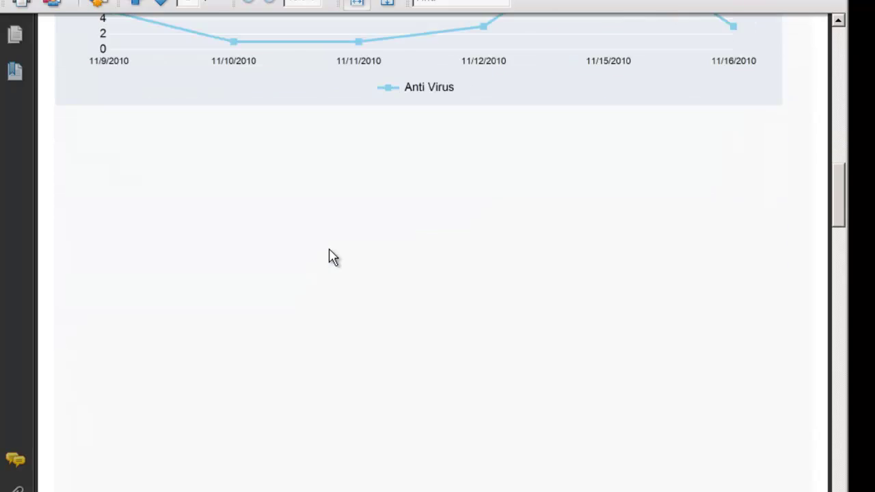
pyautogui.scroll(-15, 328, 250)
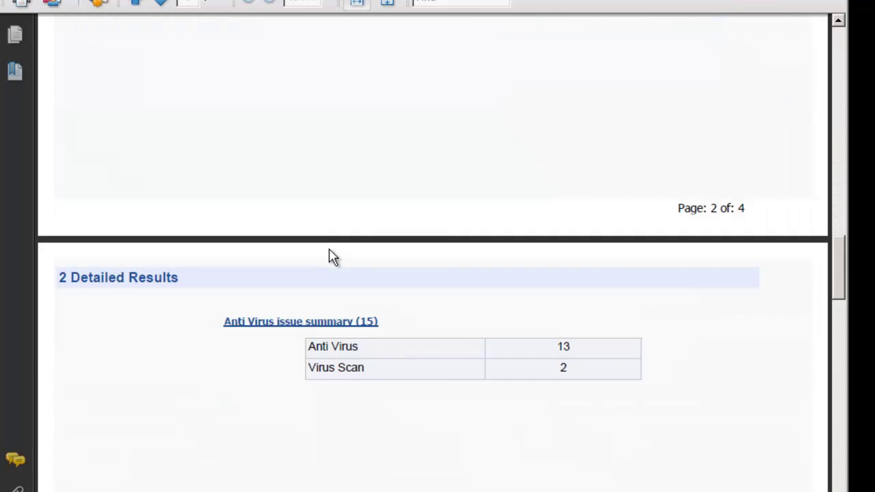
pyautogui.scroll(-1, 329, 256)
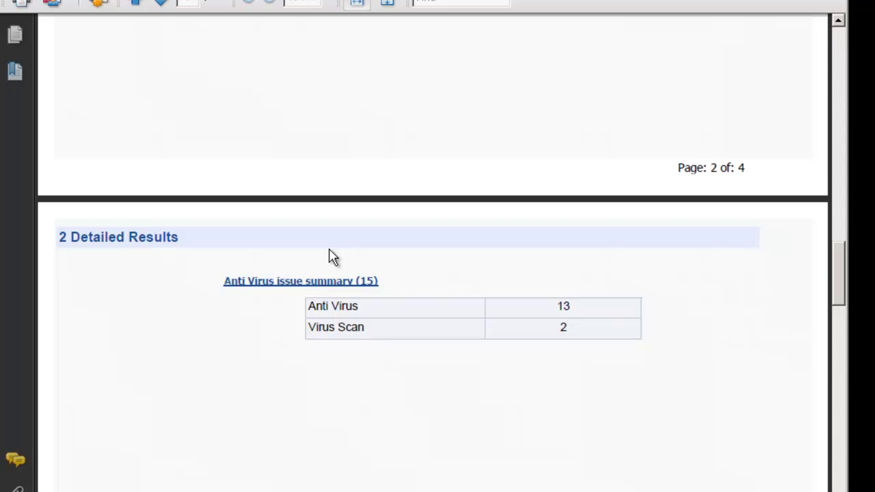
pyautogui.scroll(-20, 329, 256)
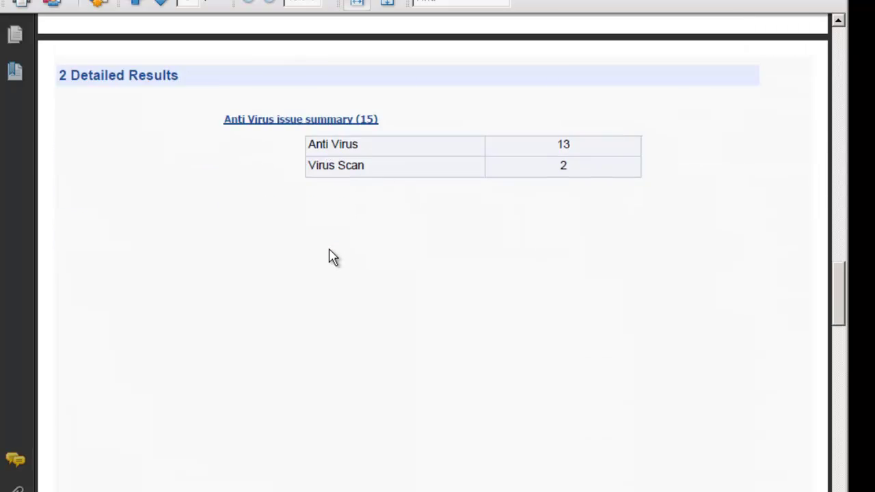
pyautogui.scroll(-8, 328, 256)
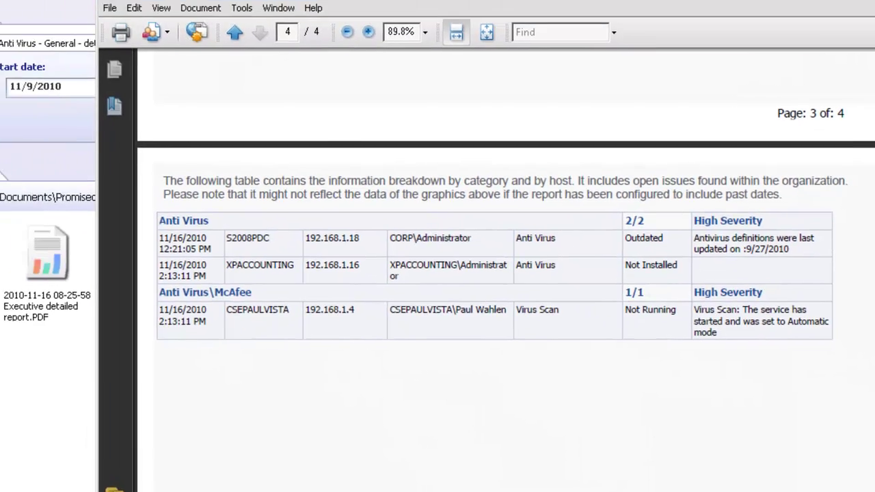
# Close the antivirus PDF, then browse the Executive detailed report's charts and close it
pyautogui.hotkey('alt', 'F4')
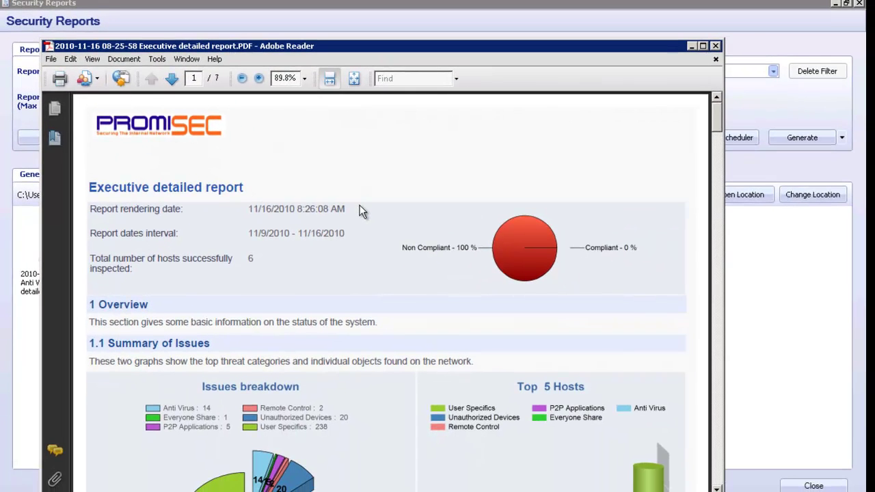
pyautogui.scroll(-2, 360, 205)
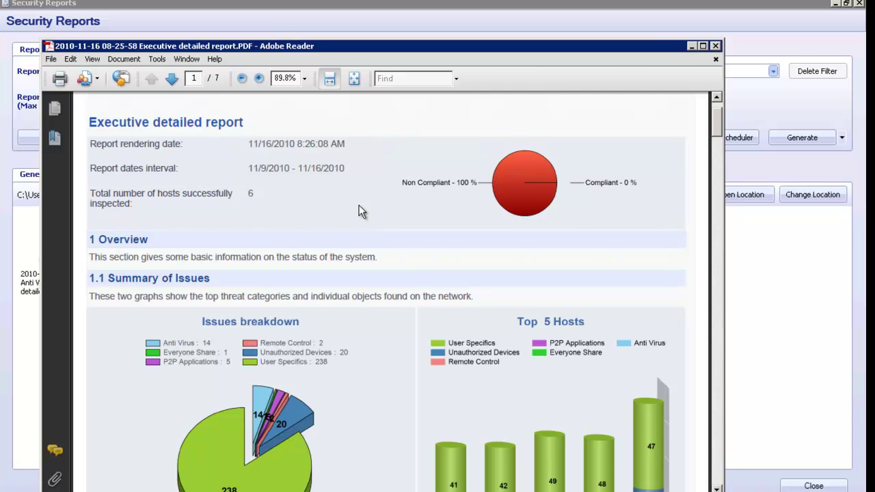
pyautogui.scroll(-2, 358, 205)
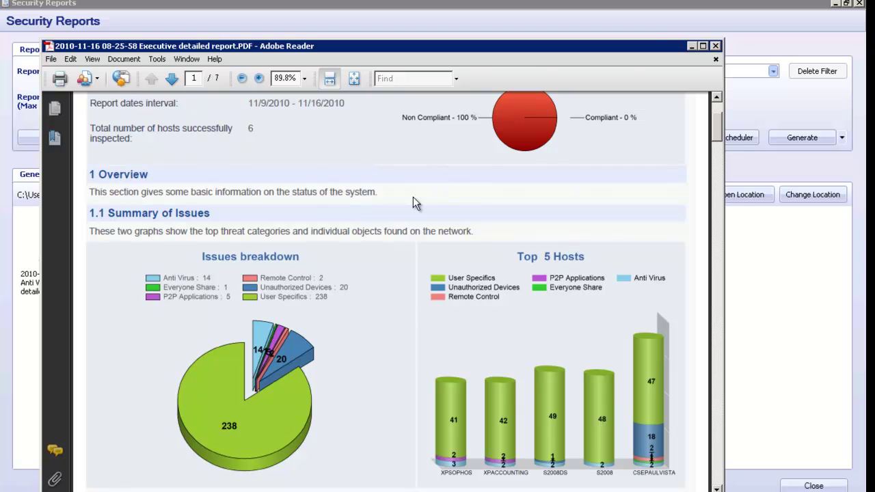
pyautogui.scroll(-3, 413, 197)
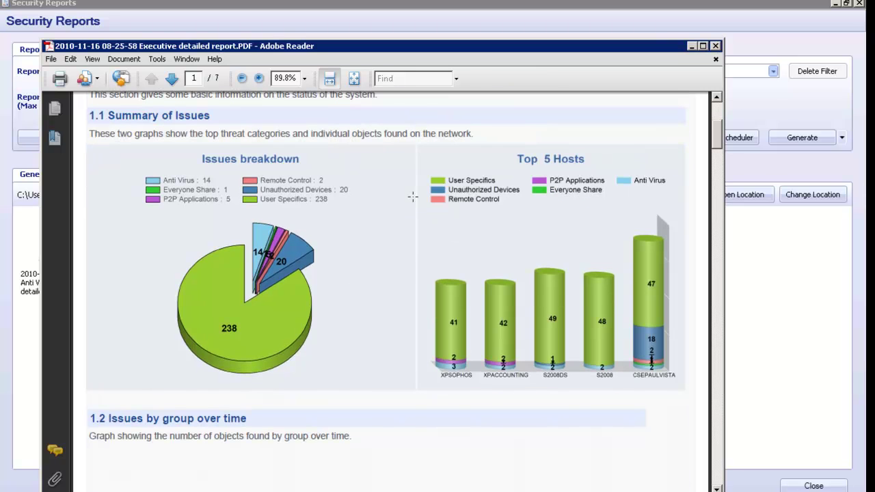
pyautogui.scroll(7, 412, 197)
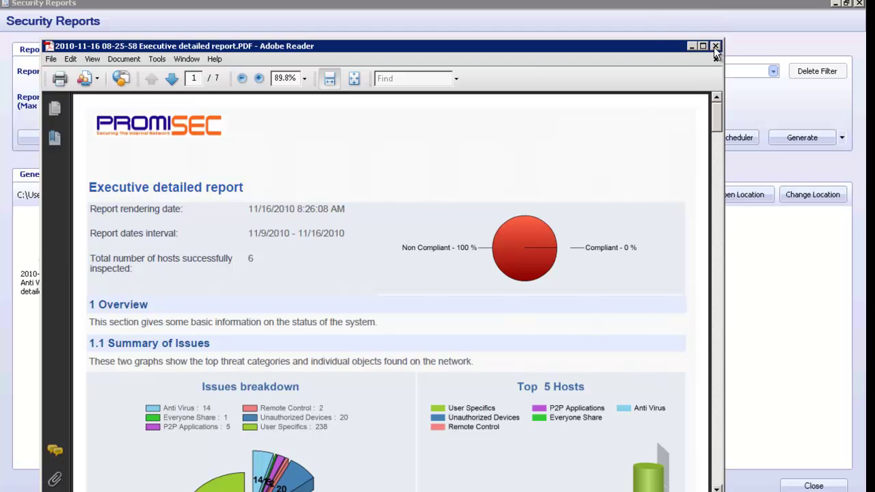
pyautogui.click(715, 45)
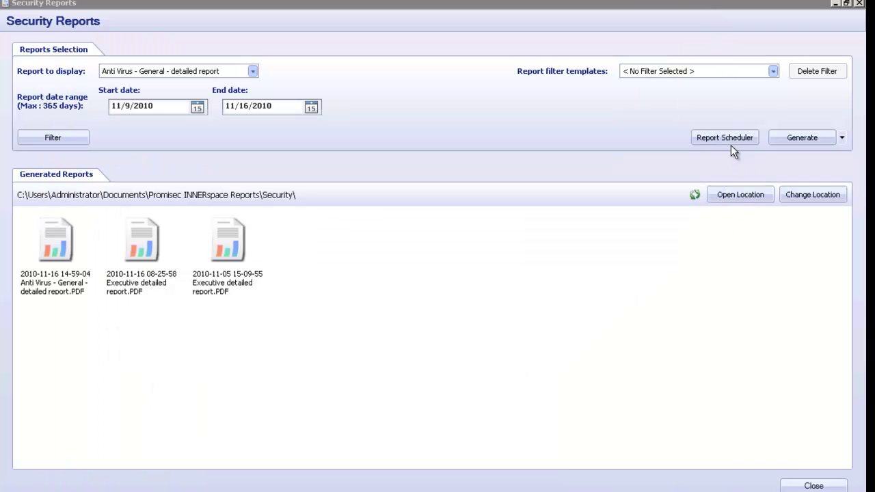